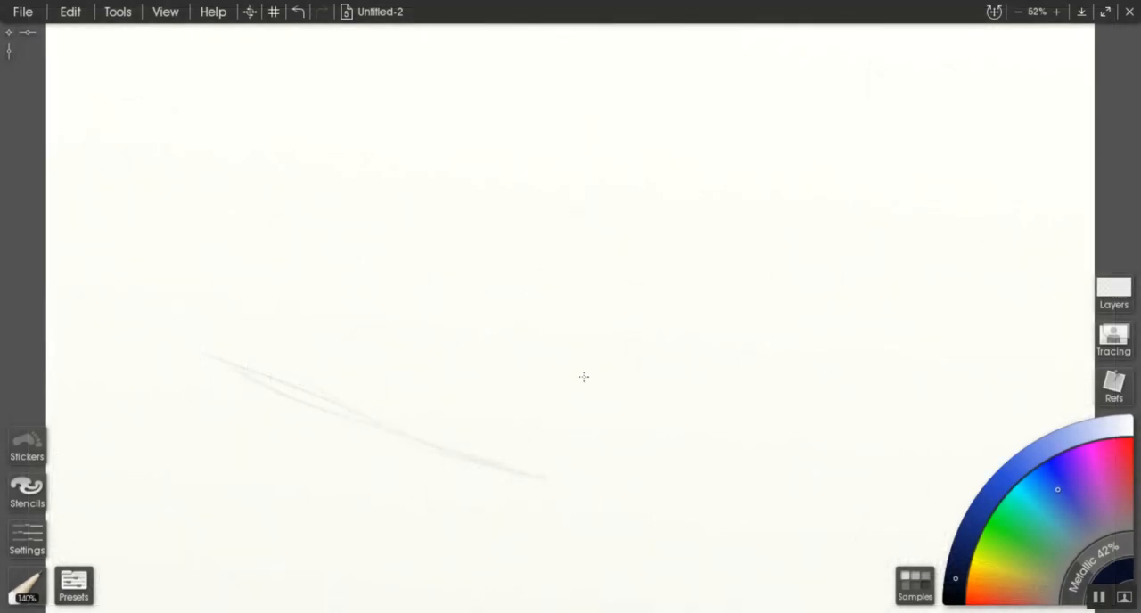
Sketch two faint converging guide lines receding back for the box base.
{"action": "left_click_drag", "start_coordinate": [392, 319], "coordinate": [628, 382]}
{"action": "left_click_drag", "start_coordinate": [556, 358], "coordinate": [239, 272]}
Add crossing diagonal guide lines across the base and reinforce them.
{"action": "left_click_drag", "start_coordinate": [537, 410], "coordinate": [642, 278]}
{"action": "left_click_drag", "start_coordinate": [366, 405], "coordinate": [497, 261]}
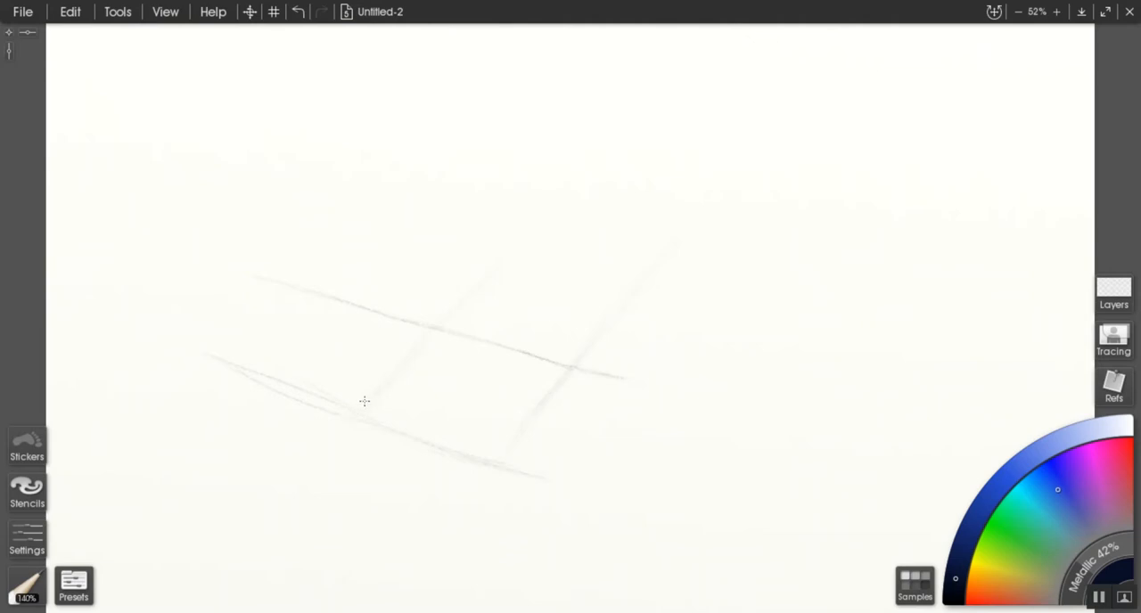
{"action": "left_click_drag", "start_coordinate": [363, 401], "coordinate": [531, 242]}
{"action": "left_click_drag", "start_coordinate": [451, 338], "coordinate": [328, 426]}
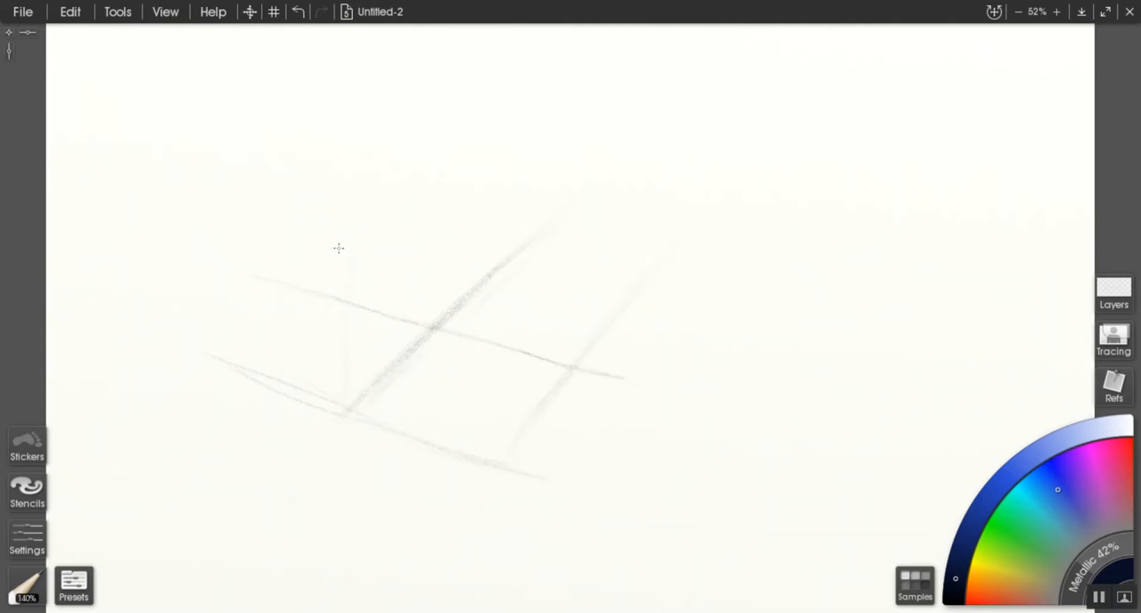
Raise a vertical box edge and lay in receding guide lines for the top plane.
{"action": "left_click_drag", "start_coordinate": [499, 452], "coordinate": [503, 267]}
{"action": "mouse_move", "coordinate": [382, 252]}
{"action": "left_mouse_down"}
{"action": "mouse_move", "coordinate": [341, 246]}
{"action": "mouse_move", "coordinate": [483, 279]}
{"action": "left_mouse_up"}
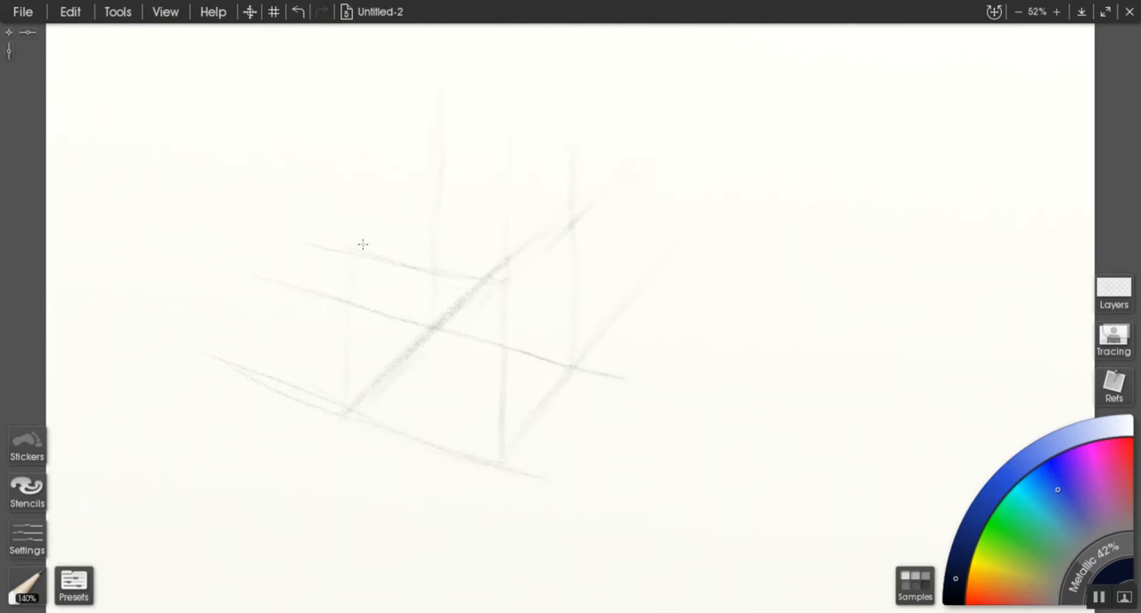
{"action": "left_click_drag", "start_coordinate": [410, 216], "coordinate": [524, 146]}
{"action": "left_click_drag", "start_coordinate": [432, 196], "coordinate": [570, 217]}
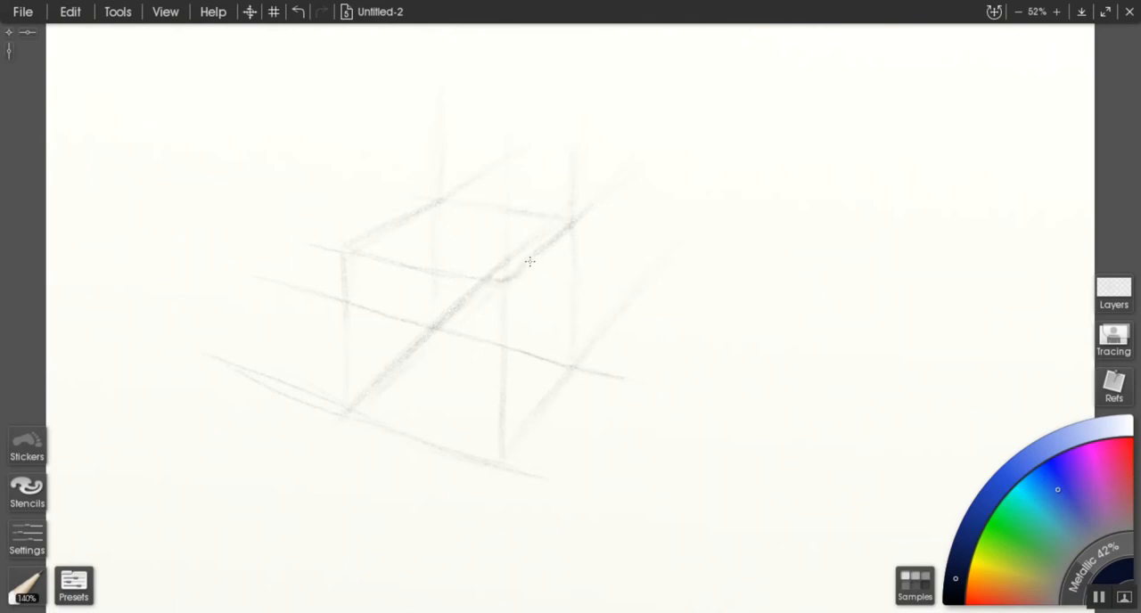
Trace the lid's front and right top edges, mark the back-right corner, and darken the left vertical edge.
{"action": "left_click_drag", "start_coordinate": [508, 274], "coordinate": [481, 285]}
{"action": "left_click_drag", "start_coordinate": [569, 232], "coordinate": [572, 221]}
{"action": "left_click_drag", "start_coordinate": [402, 294], "coordinate": [473, 306]}
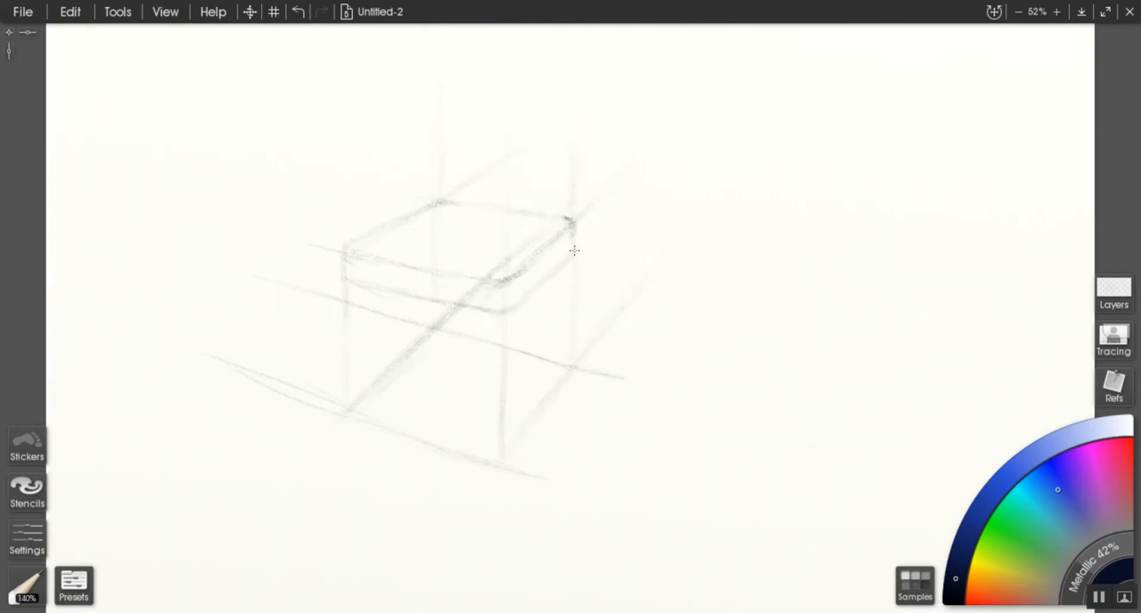
{"action": "left_click_drag", "start_coordinate": [533, 286], "coordinate": [575, 246]}
{"action": "left_click_drag", "start_coordinate": [348, 285], "coordinate": [346, 385]}
Mark the back bottom corner, darken the right bottom edge, and reinforce the lid's front-right edge.
{"action": "left_click_drag", "start_coordinate": [567, 352], "coordinate": [567, 379]}
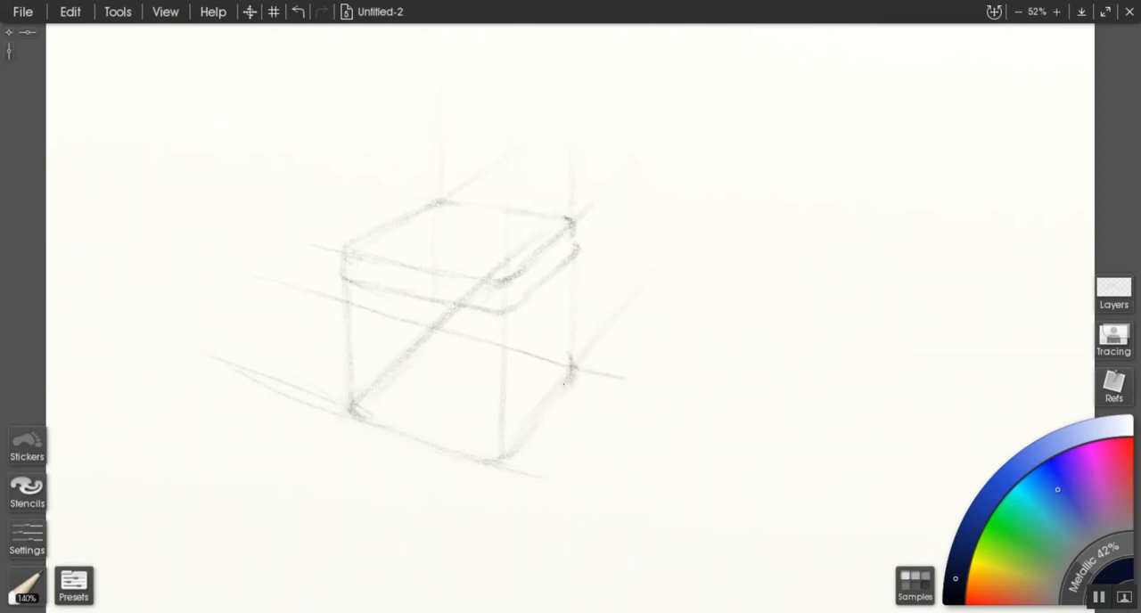
{"action": "left_click_drag", "start_coordinate": [567, 370], "coordinate": [499, 450]}
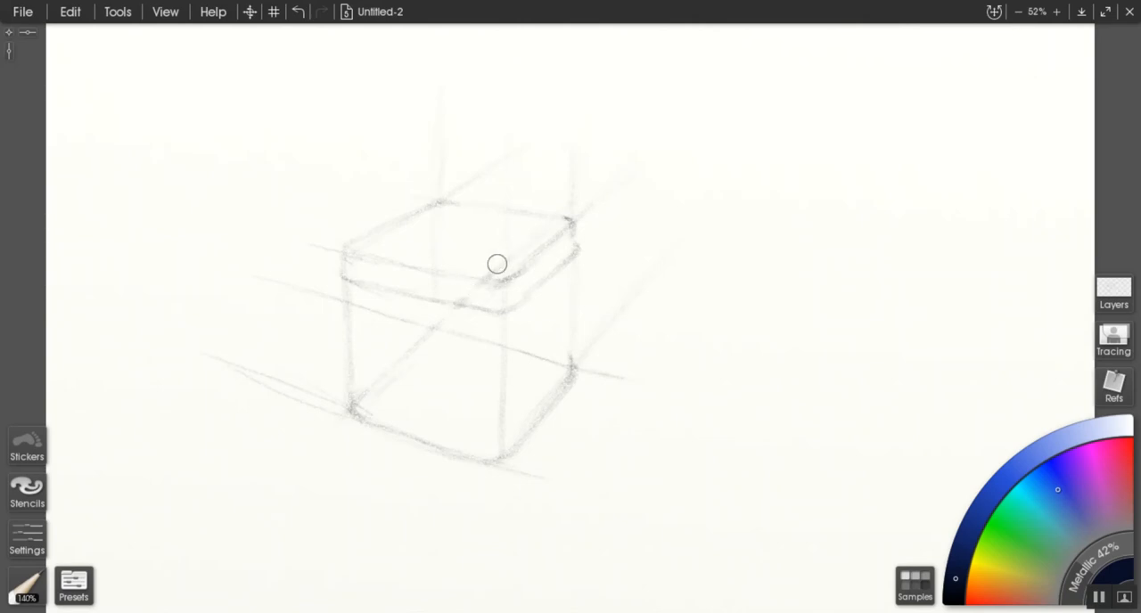
{"action": "left_click_drag", "start_coordinate": [496, 272], "coordinate": [480, 283]}
Draw shadow guide lines rightward from the box's middle and bottom-right corner, reinforcing the lower one.
{"action": "left_click_drag", "start_coordinate": [428, 326], "coordinate": [671, 299]}
{"action": "left_click_drag", "start_coordinate": [508, 455], "coordinate": [700, 400]}
{"action": "left_click_drag", "start_coordinate": [539, 446], "coordinate": [756, 412]}
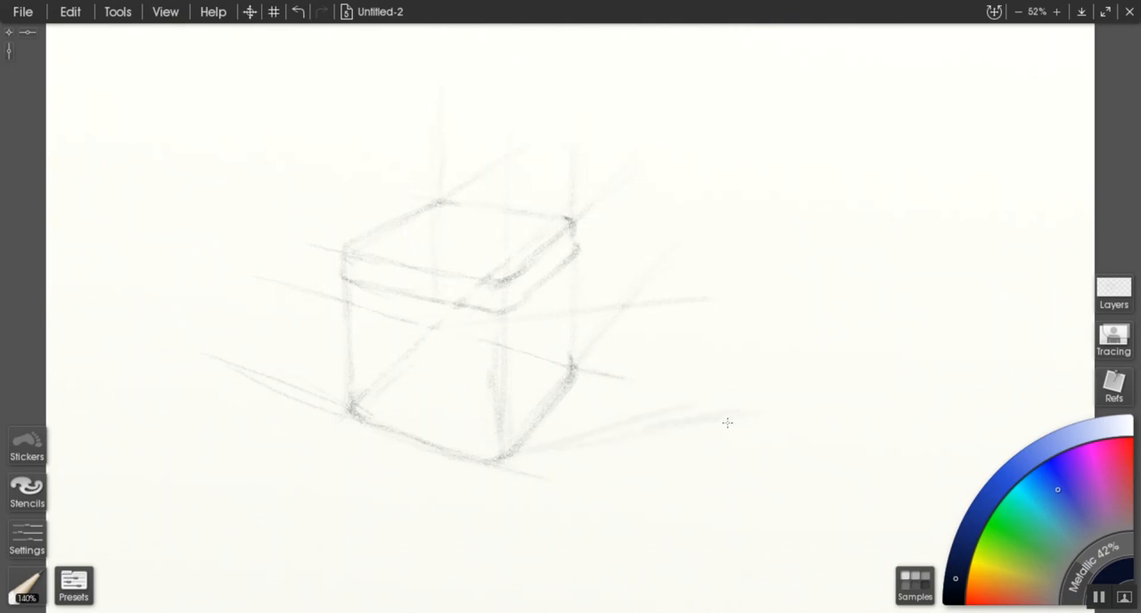